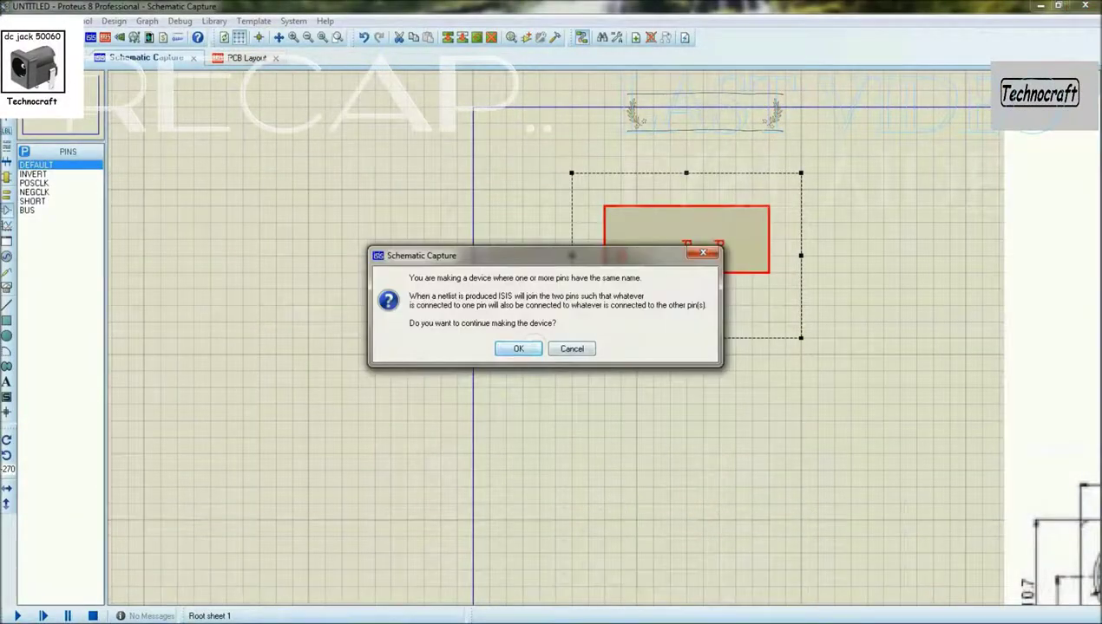
# Name the new package 'DC JACK PCB LAYOUT', replacing the earlier 'DC JACK MALE' entry
pyautogui.write('DC JACK MALE')
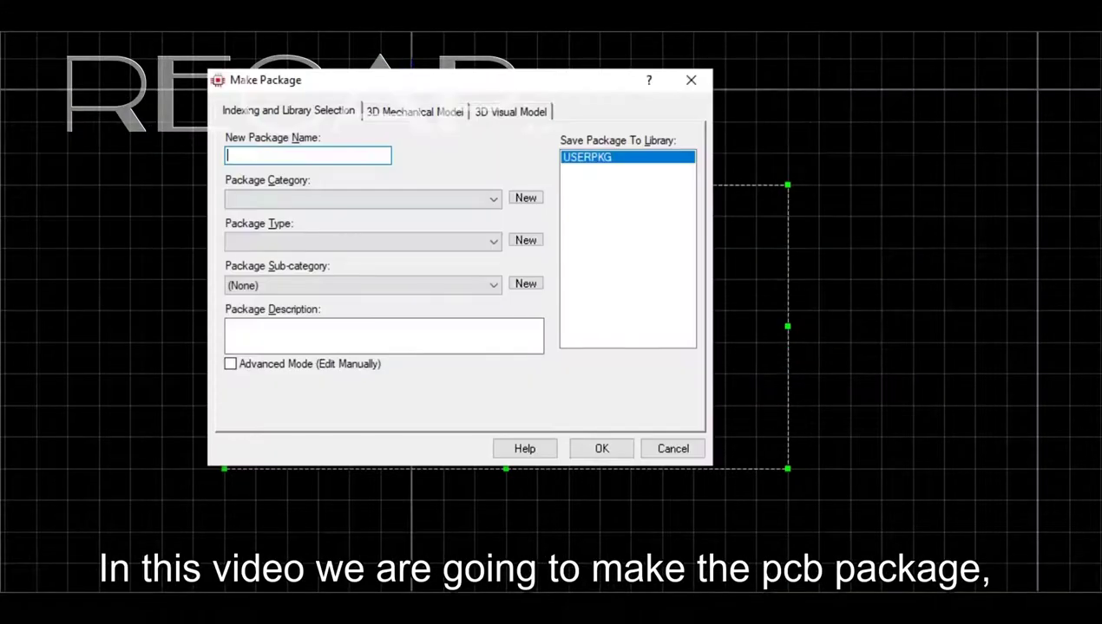
pyautogui.write('DC JACK')
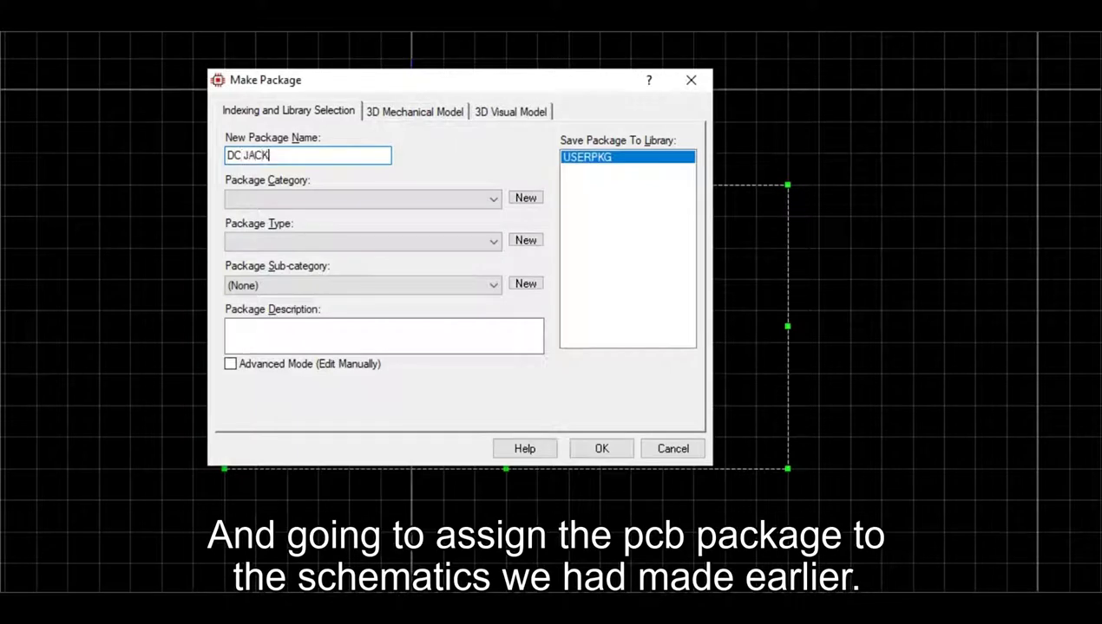
pyautogui.write(' PCB')
pyautogui.write(' LAYOUT')
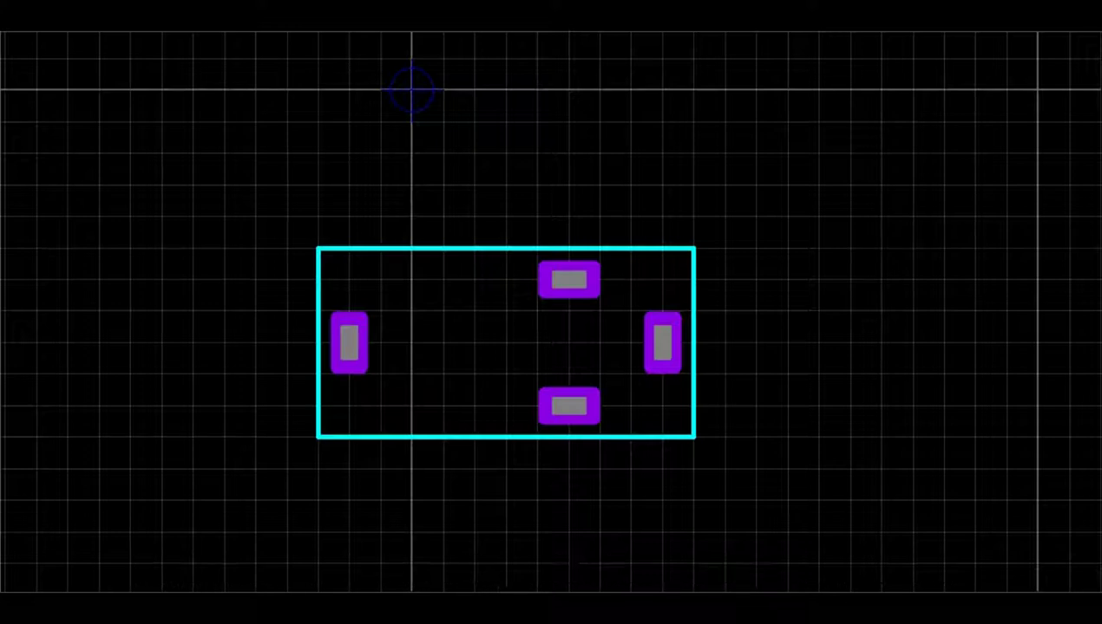
# Make the whole selected footprint into package 'DC JACK PCB LAYOUT' and show its 3D model preview
pyautogui.moveTo(225, 185); pyautogui.dragTo(788, 469)
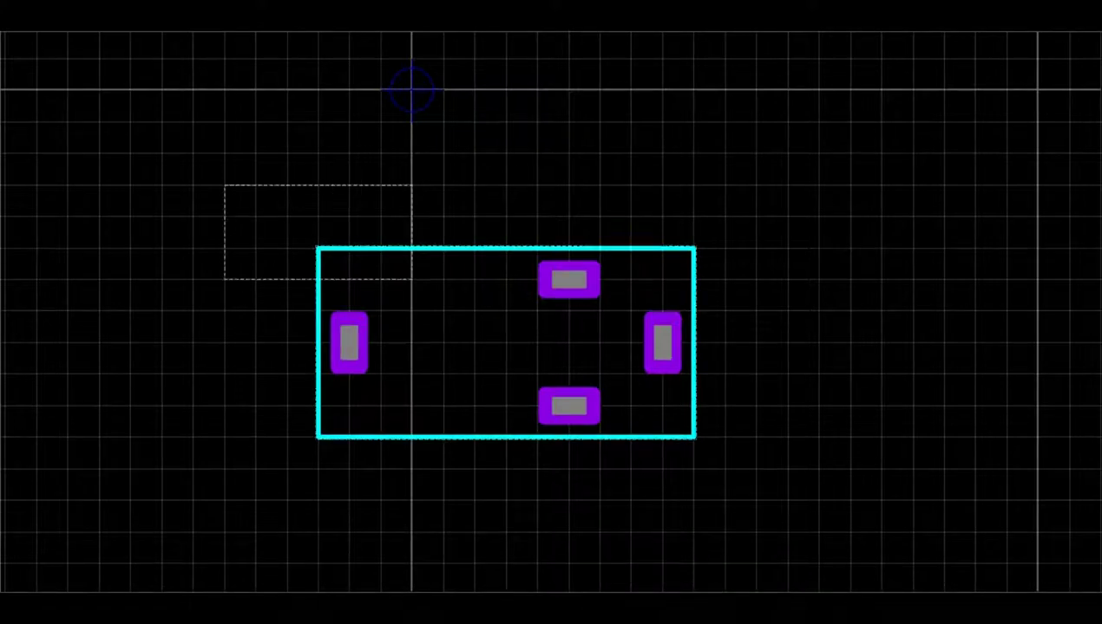
pyautogui.rightClick(668, 394)
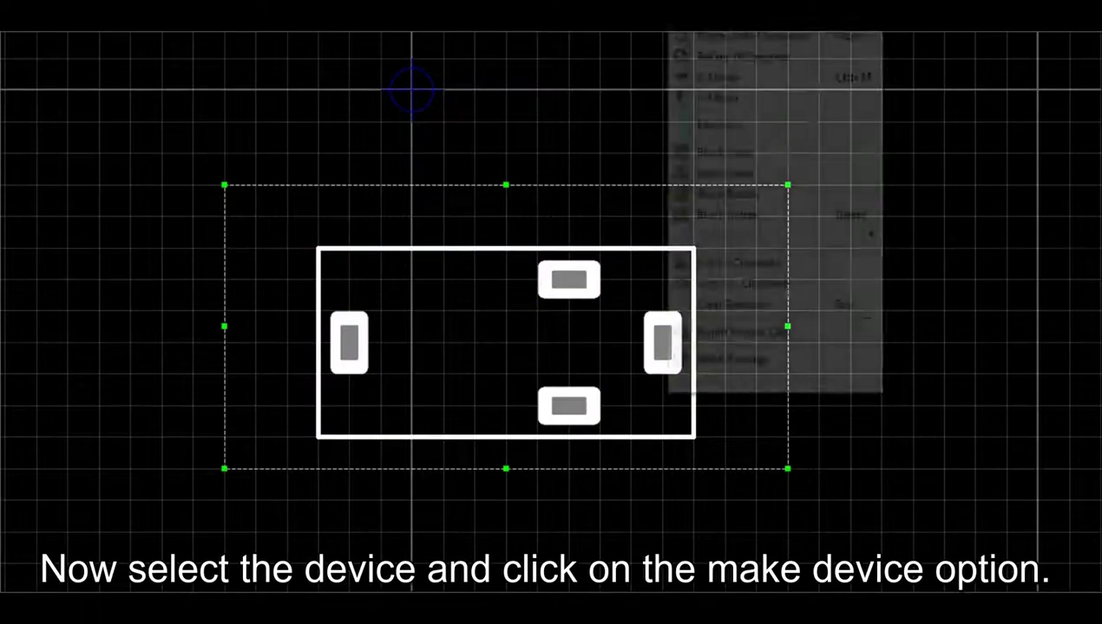
pyautogui.click(732, 359)
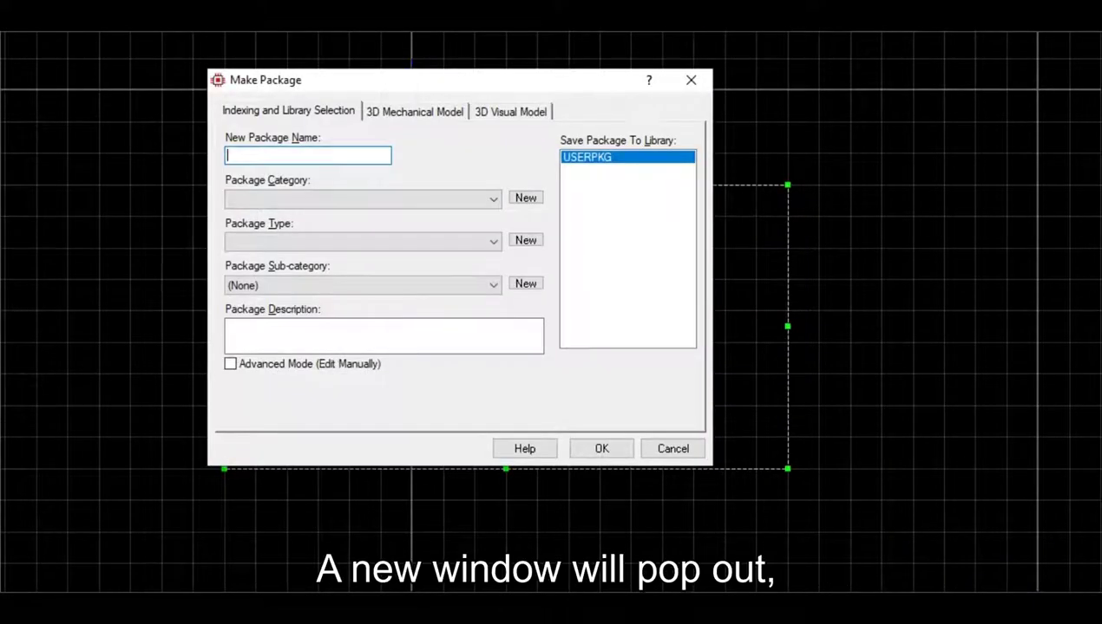
pyautogui.write('DC JACK P')
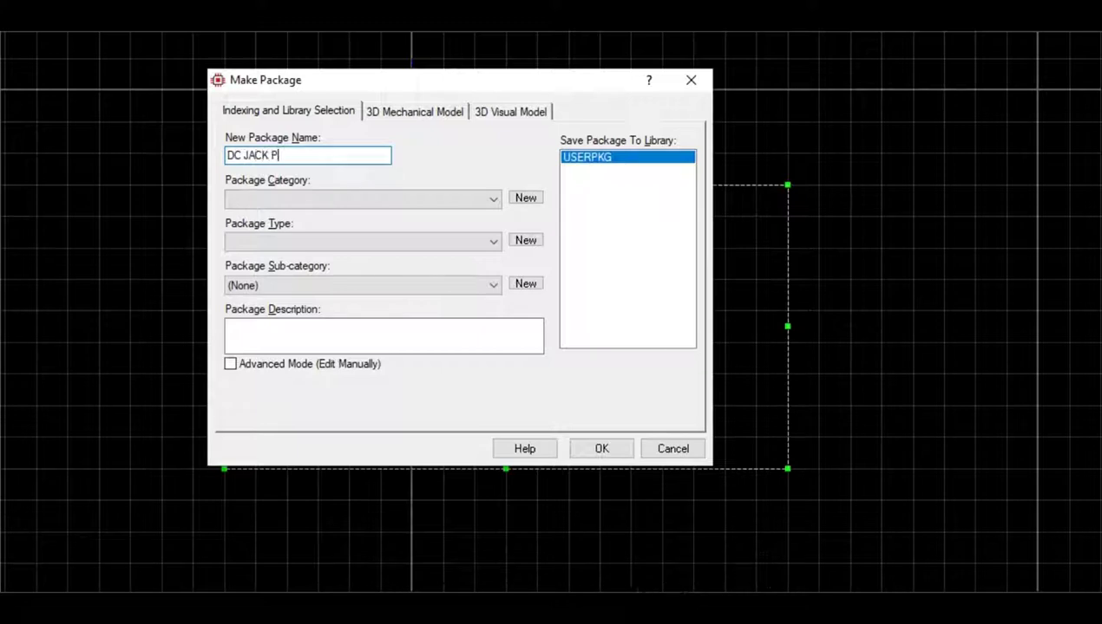
pyautogui.write('CB LA')
pyautogui.write('YOUT')
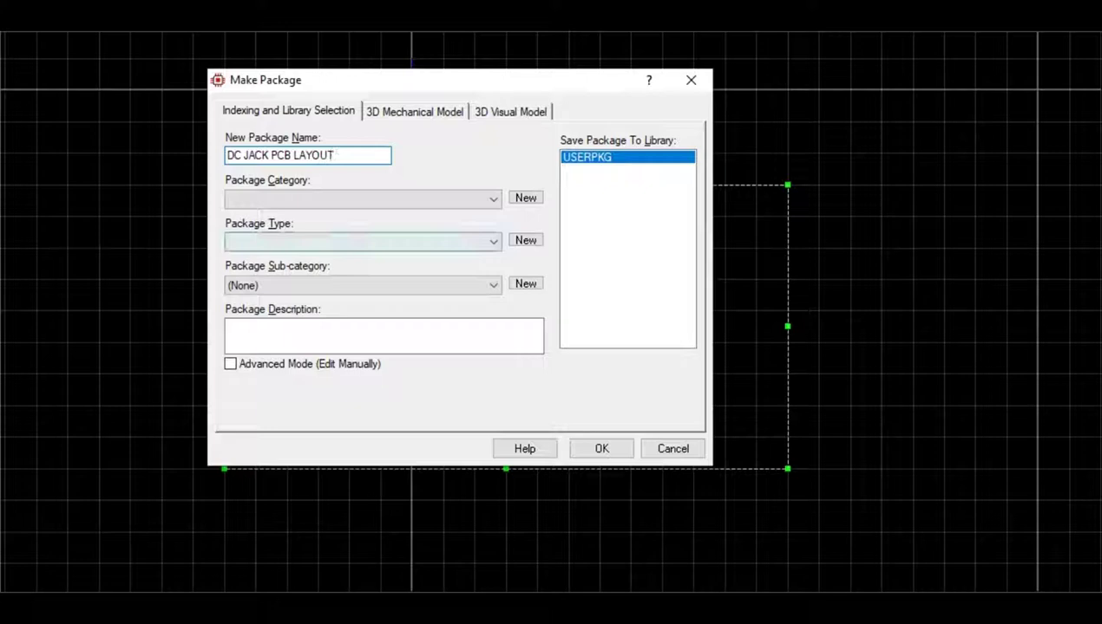
pyautogui.press('Tab')
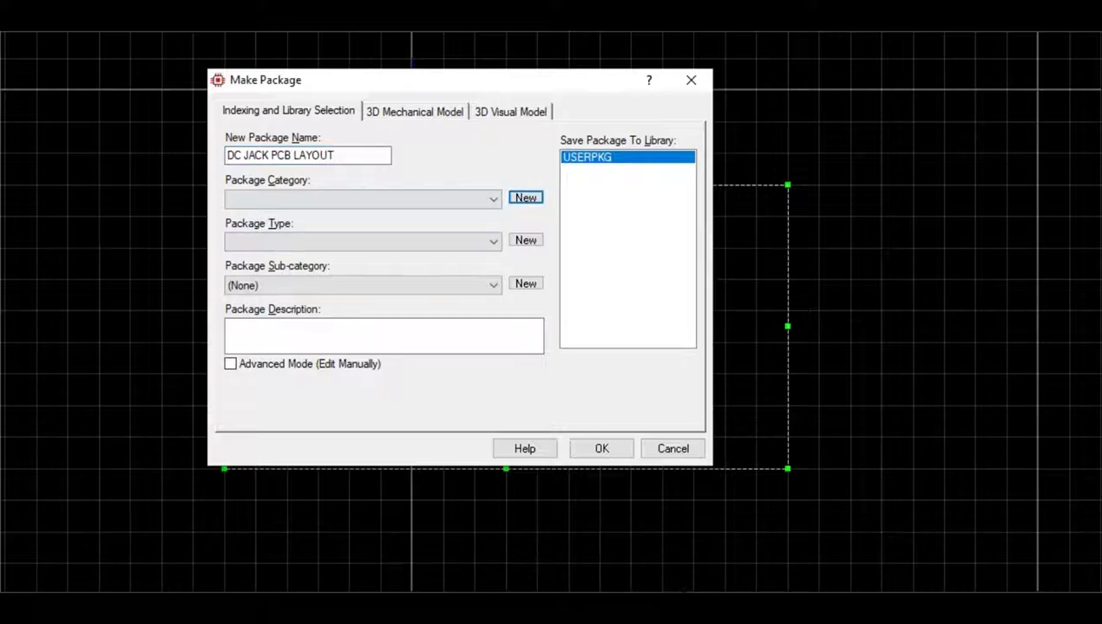
pyautogui.hotkey('ctrl', 'Tab')
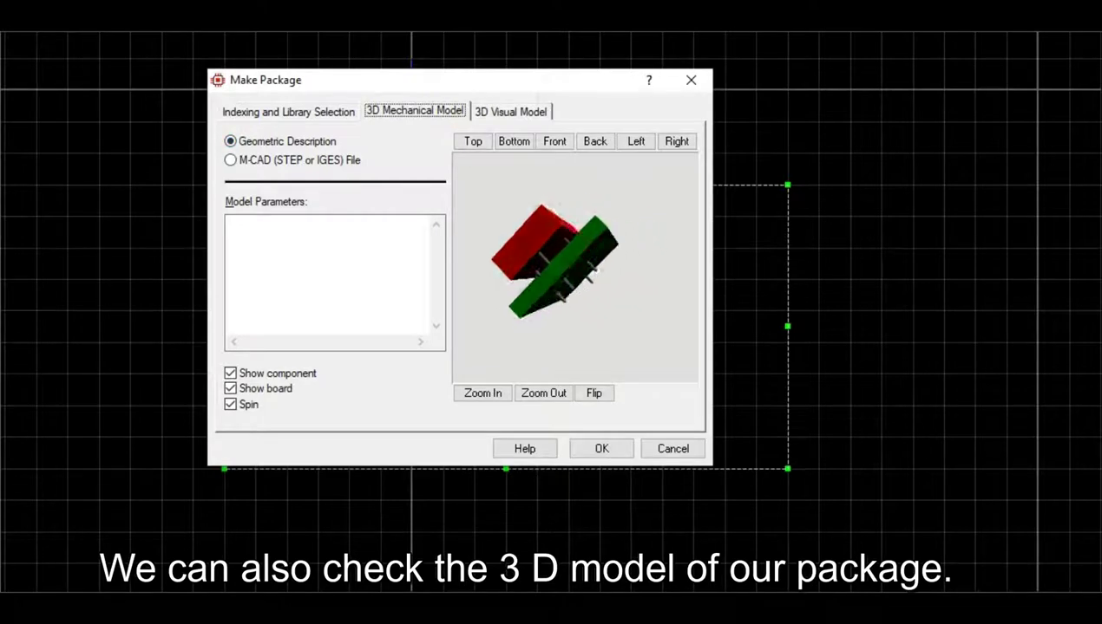
# Inspect the package's 3D model from the bottom, top, front, back, left and right views
pyautogui.click(514, 141)
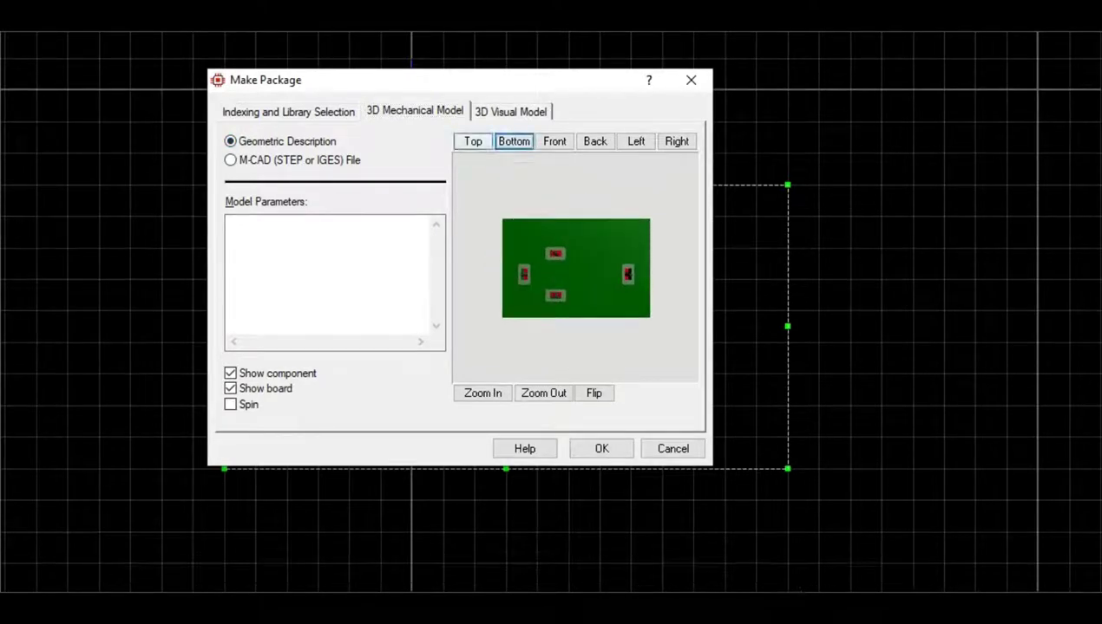
pyautogui.click(473, 141)
pyautogui.click(554, 142)
pyautogui.click(595, 142)
pyautogui.click(635, 141)
pyautogui.click(676, 142)
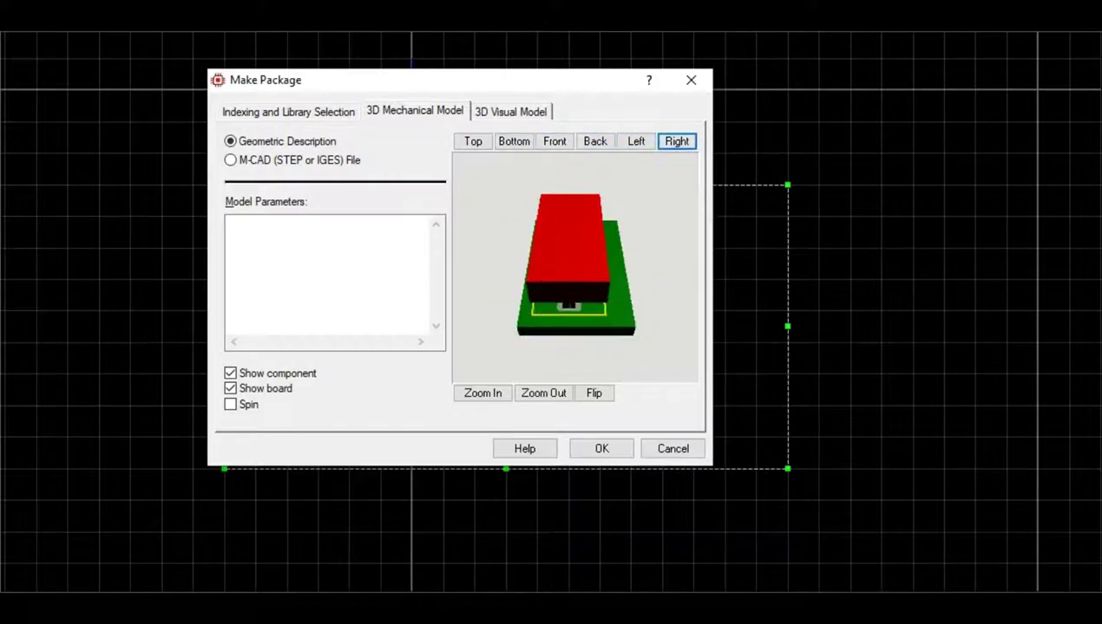
pyautogui.click(510, 111)
# Back in the library settings, set the package category to Connectors
pyautogui.hotkey('ctrl', 'Tab')
pyautogui.press('Tab')
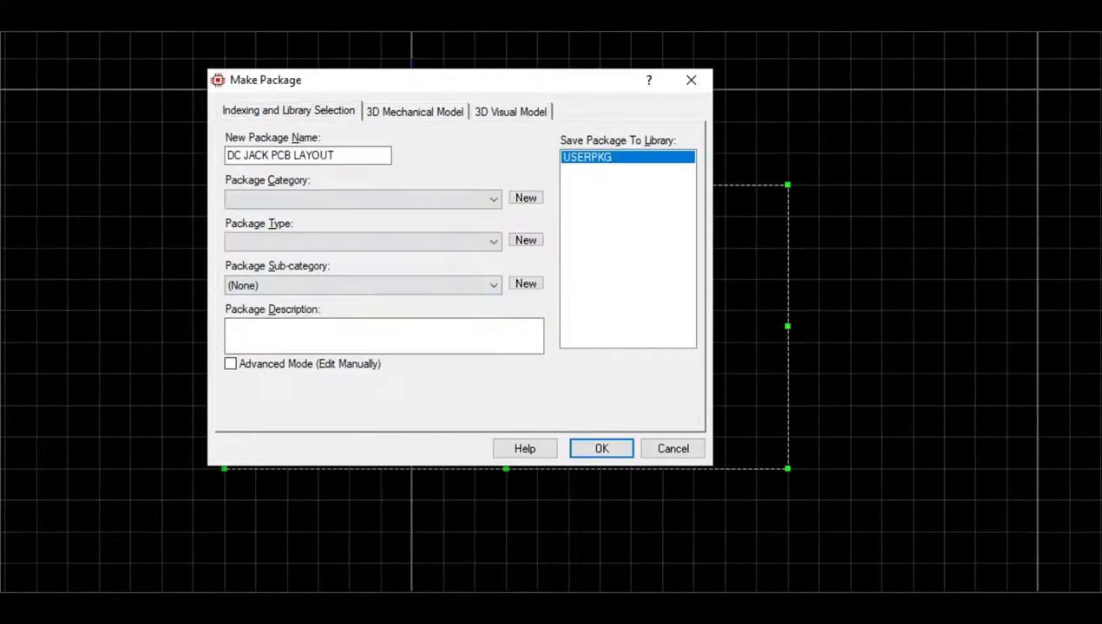
pyautogui.press('Tab')
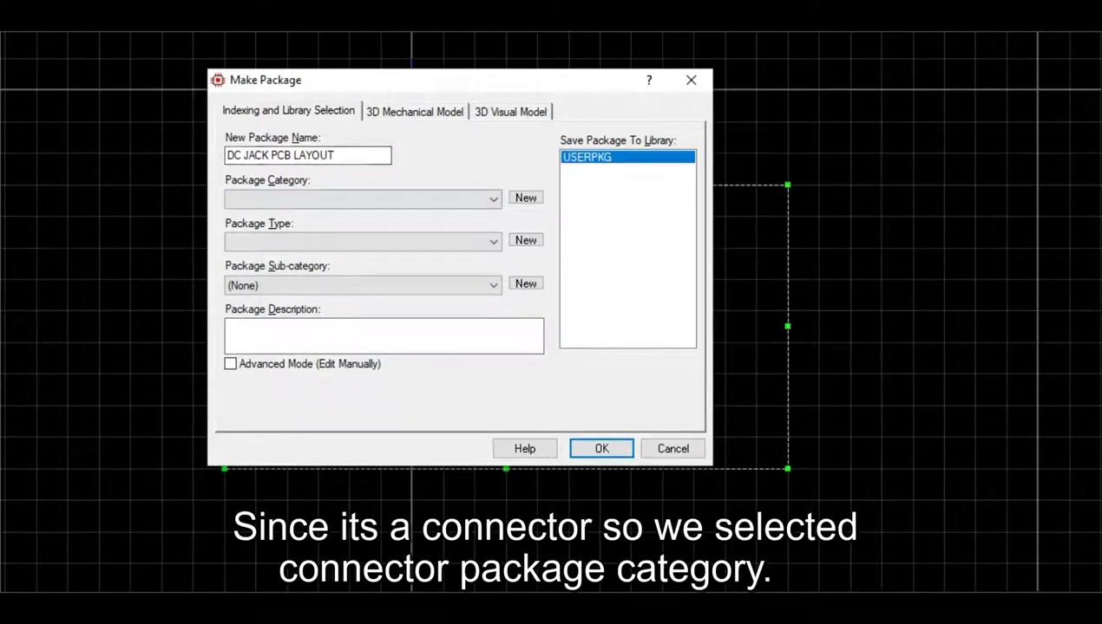
pyautogui.hotkey('alt', 'Down')
pyautogui.press('Down')
pyautogui.press('Up')
pyautogui.press('Return')
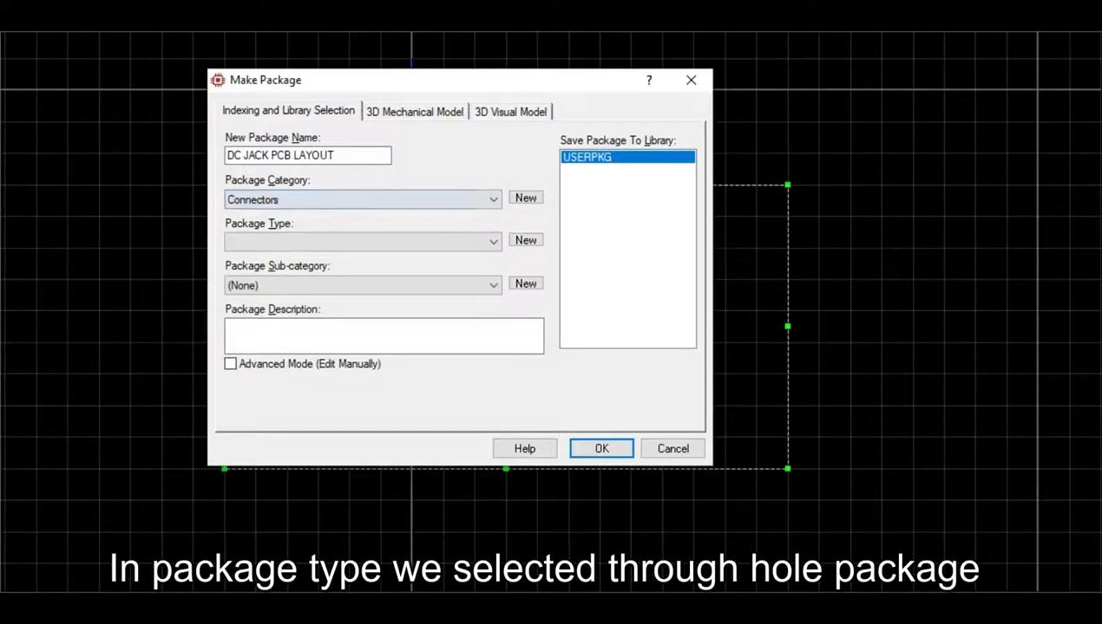
# Set the package type to Through Hole
pyautogui.press('Tab')
pyautogui.hotkey('alt', 'Down')
pyautogui.press('Down')
pyautogui.press('Return')
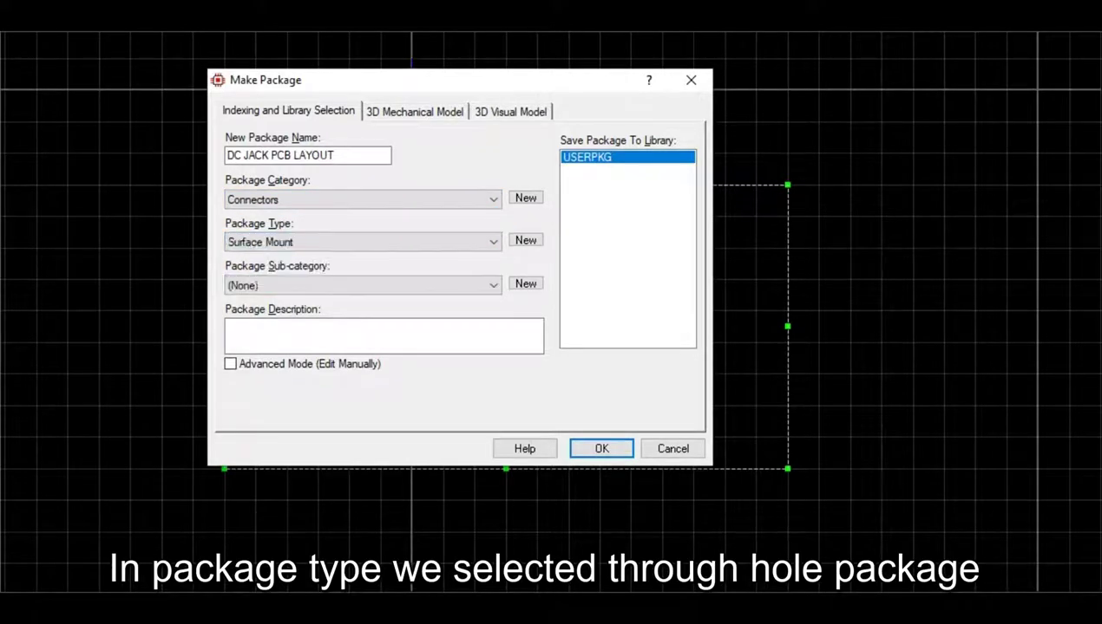
pyautogui.hotkey('alt', 'Down')
pyautogui.press('Down')
pyautogui.press('Return')
# Set the sub-category to Terminal Blocks and confirm creating the package
pyautogui.press('Tab')
pyautogui.hotkey('alt', 'Down')
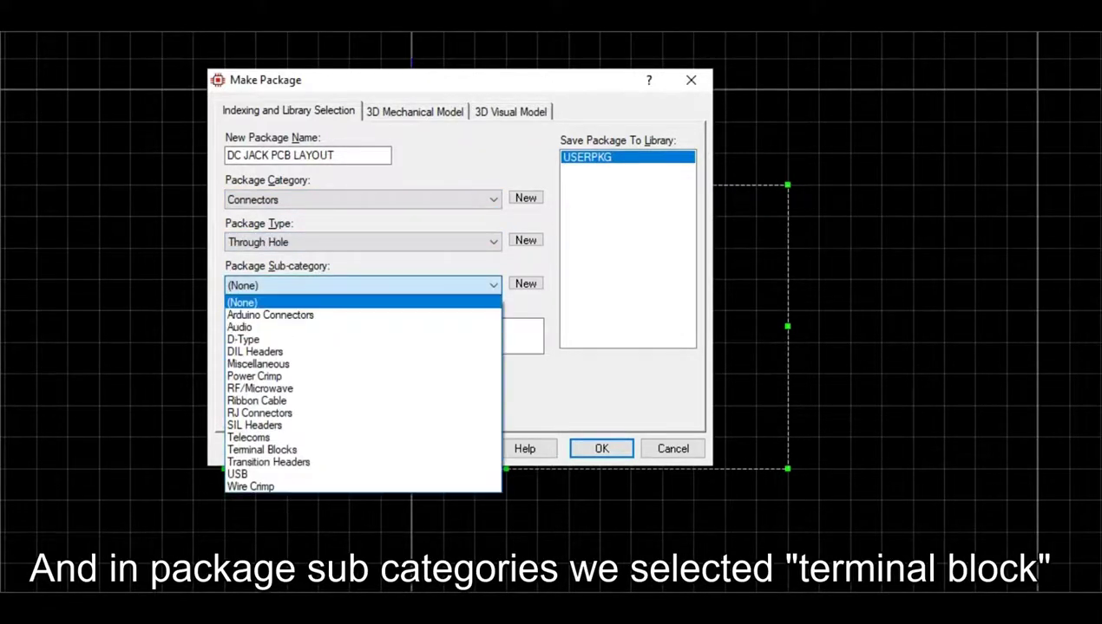
pyautogui.press('p')
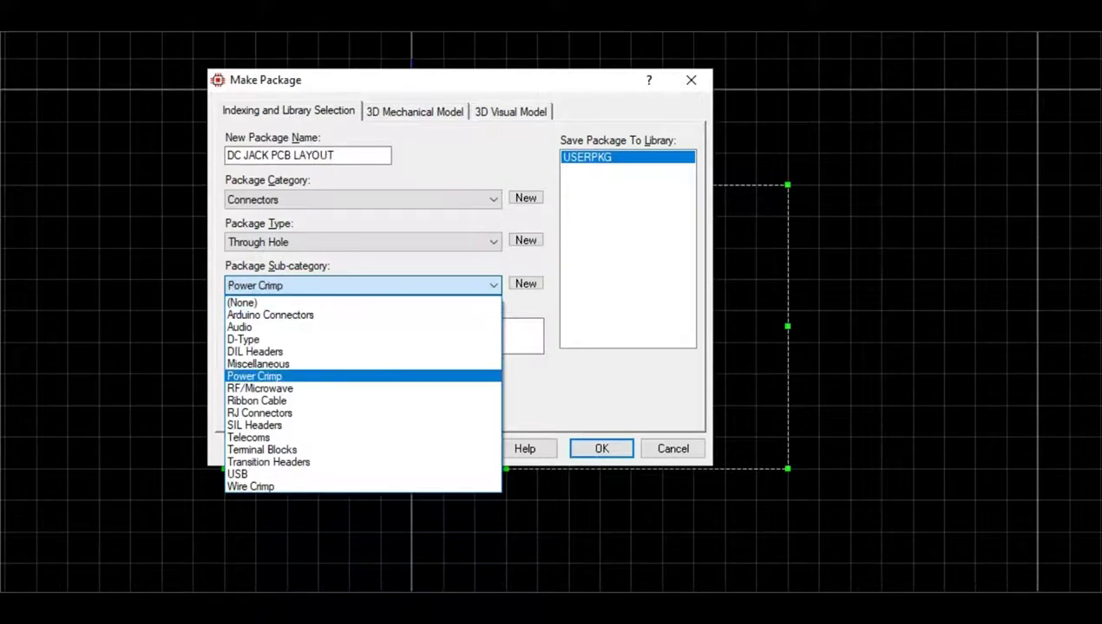
pyautogui.press('Down')
pyautogui.press('End')
pyautogui.press('p')
pyautogui.press('Home')
pyautogui.press('d')
pyautogui.press('p')
pyautogui.press('Down')
pyautogui.press('Down')
pyautogui.press('Down')
pyautogui.press('Down')
pyautogui.press('Down')
pyautogui.press('Return')
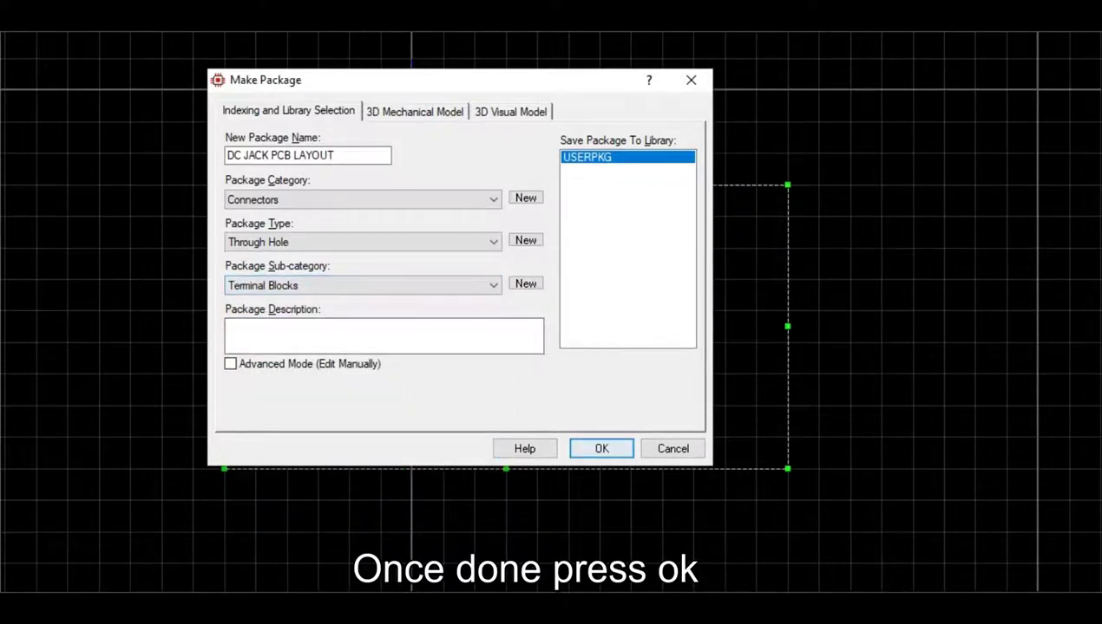
pyautogui.press('Return')
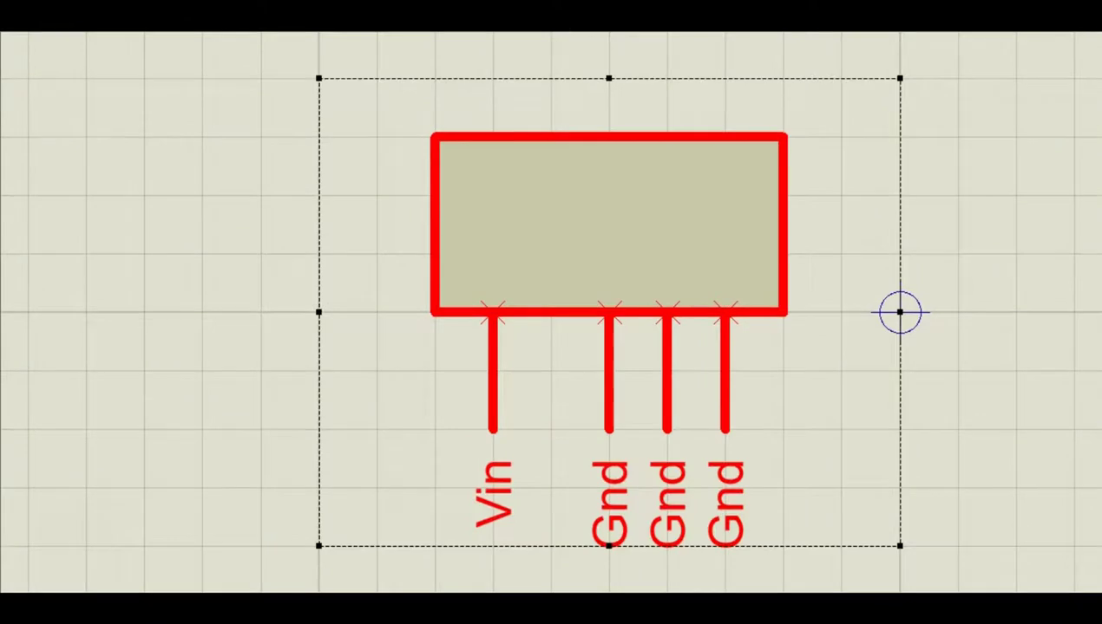
# Make the symbol into device 'DC JACK FINAL' with reference prefix CN, past the Gnd warning
pyautogui.rightClick(900, 312)
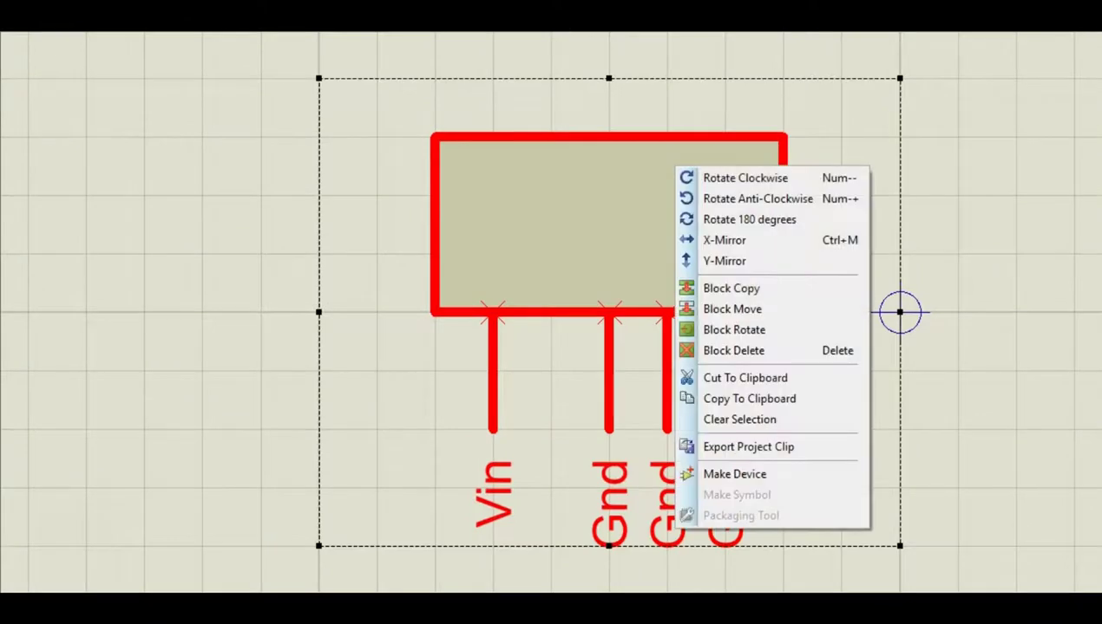
pyautogui.click(738, 471)
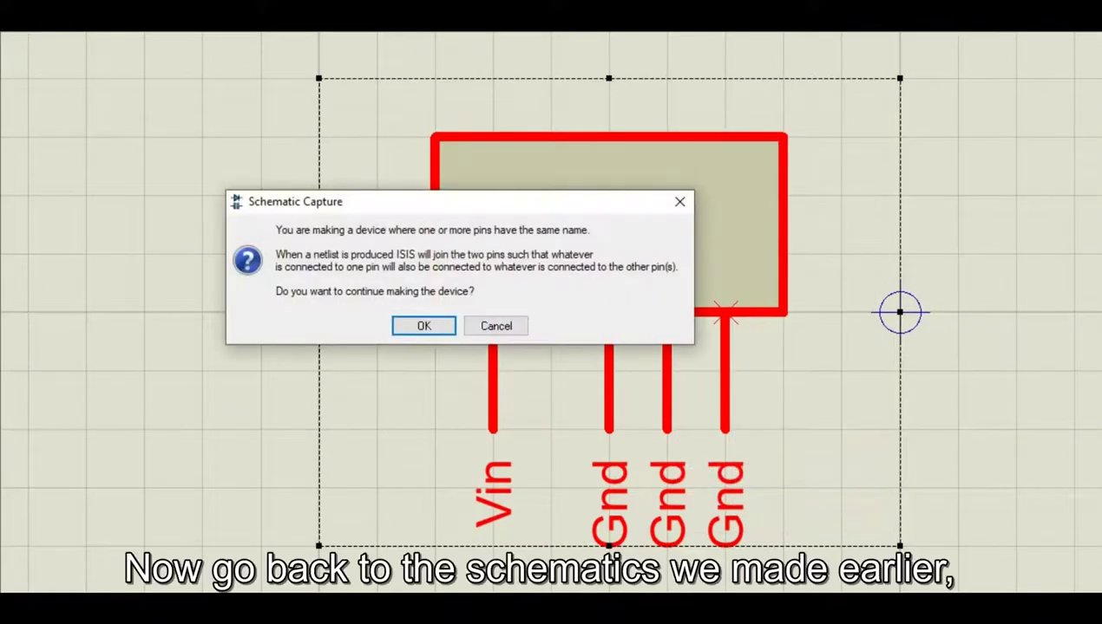
pyautogui.press('Return')
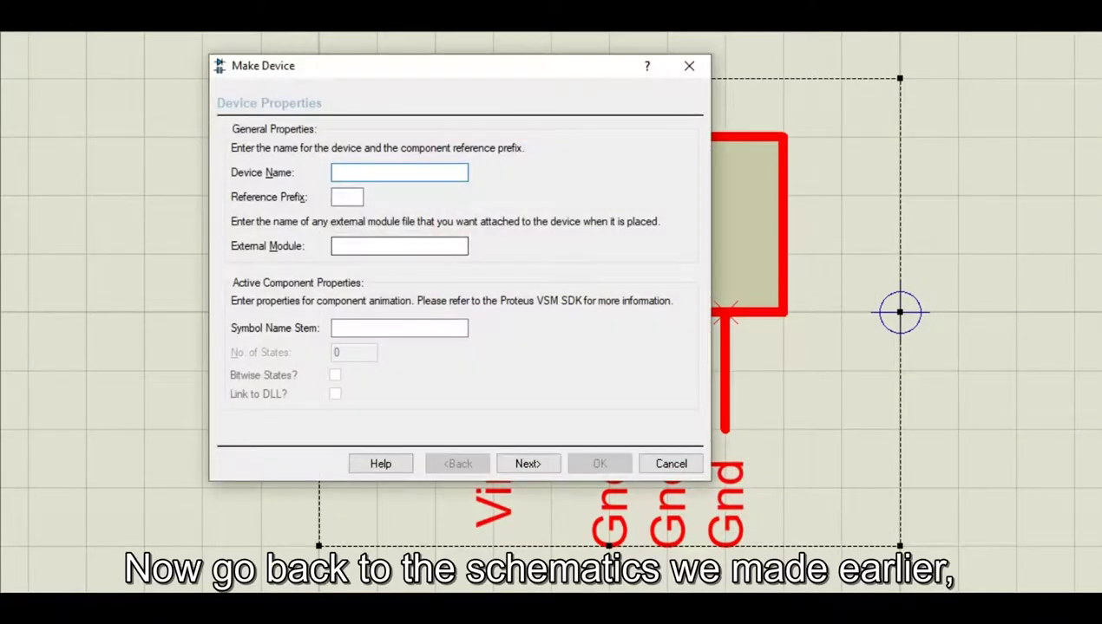
pyautogui.write('DC JACK')
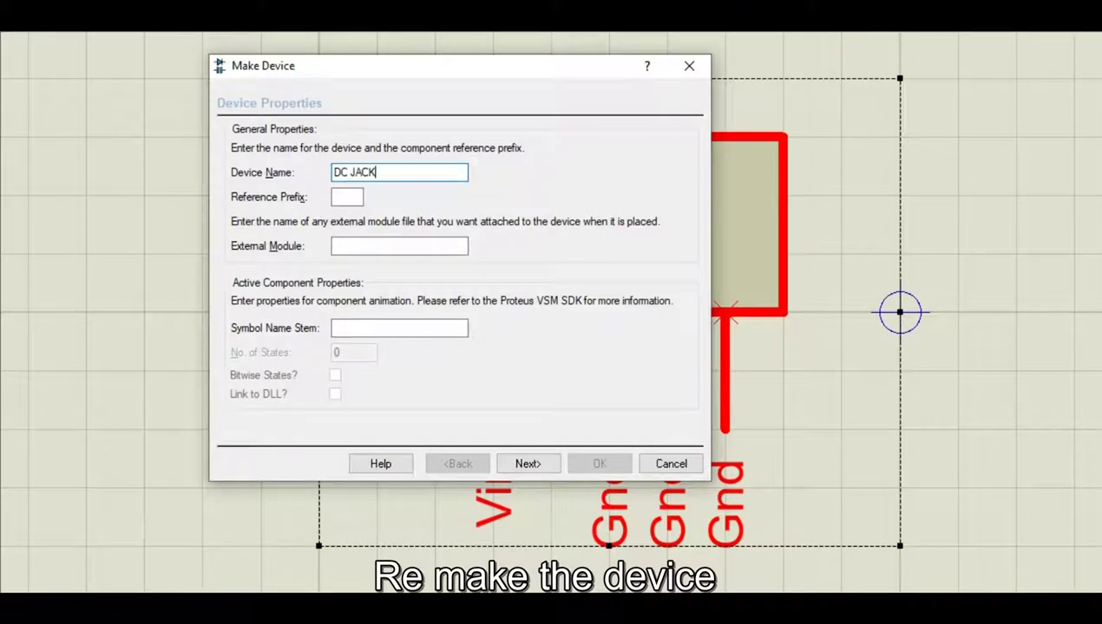
pyautogui.write(' FINAL')
pyautogui.press('Tab')
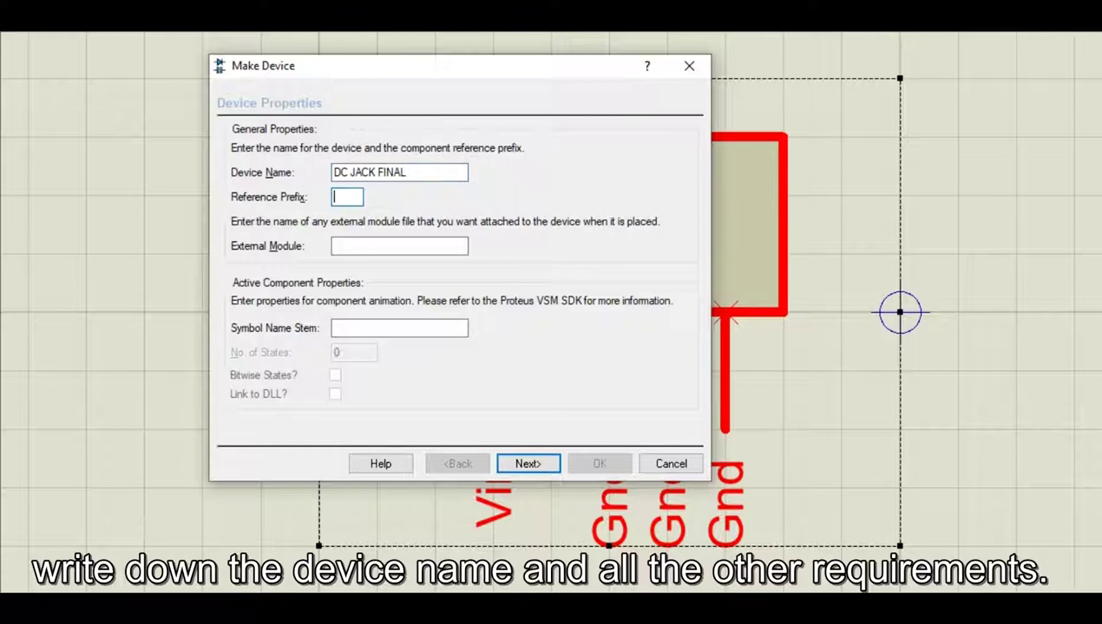
pyautogui.write('CN')
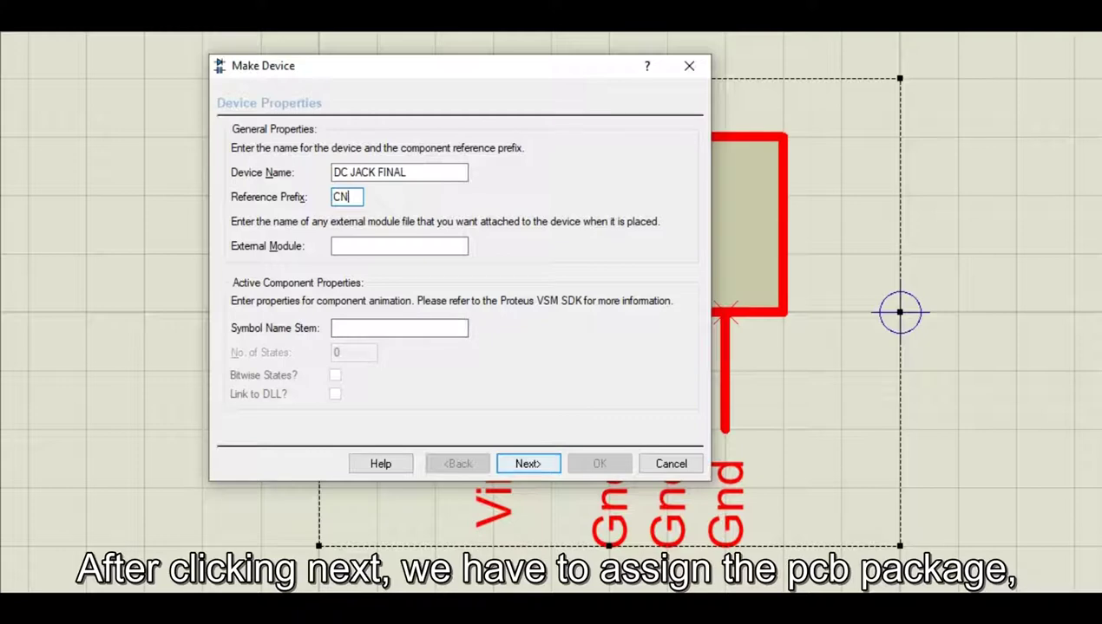
pyautogui.click(527, 464)
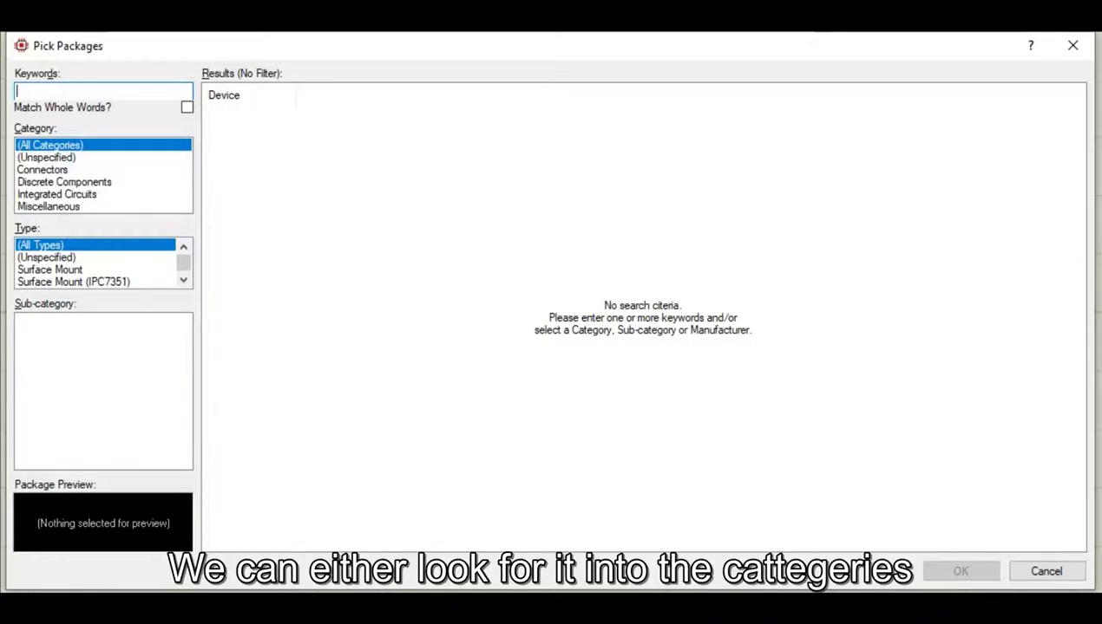
# Search packages for 'dc jack', correcting the 'dc jcak' typo
pyautogui.write('dc j')
pyautogui.write('ca')
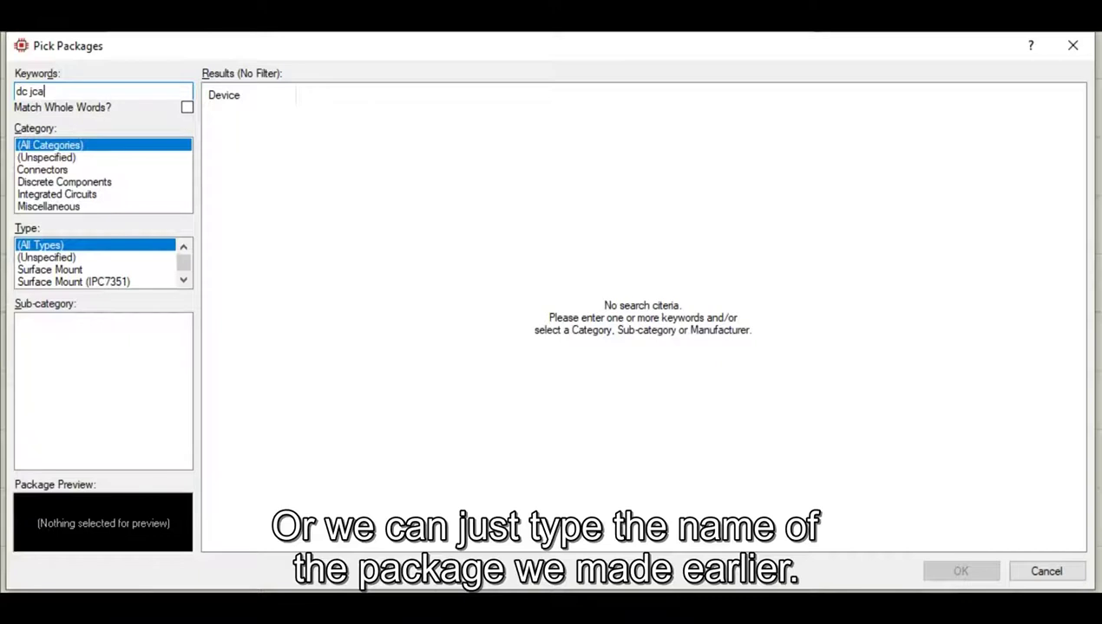
pyautogui.write('k')
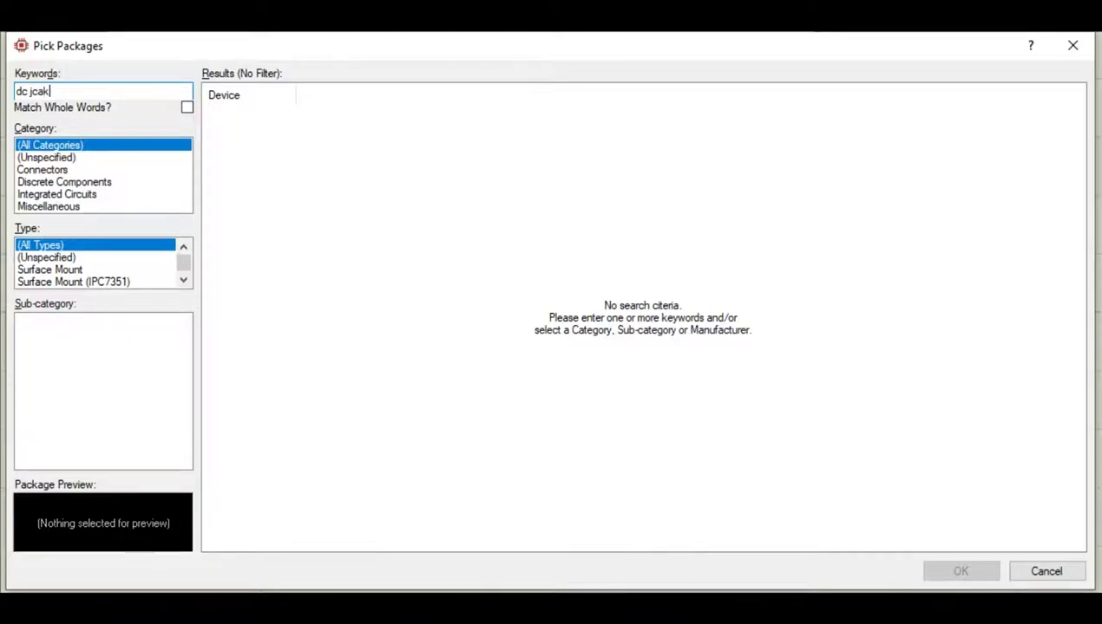
pyautogui.press('BackSpace')
pyautogui.press('BackSpace')
pyautogui.press('BackSpace')
pyautogui.write('ac')
pyautogui.write('k')
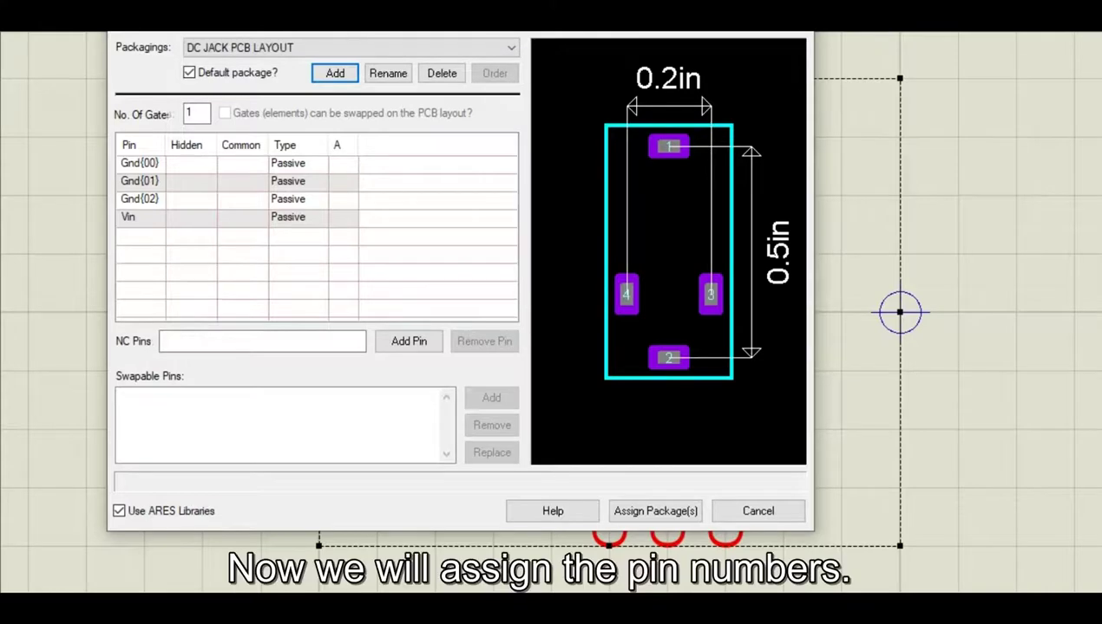
# Map the three Gnd pins to pads 2, 3, 4 and Vin to pad 1, then assign
pyautogui.write('1')
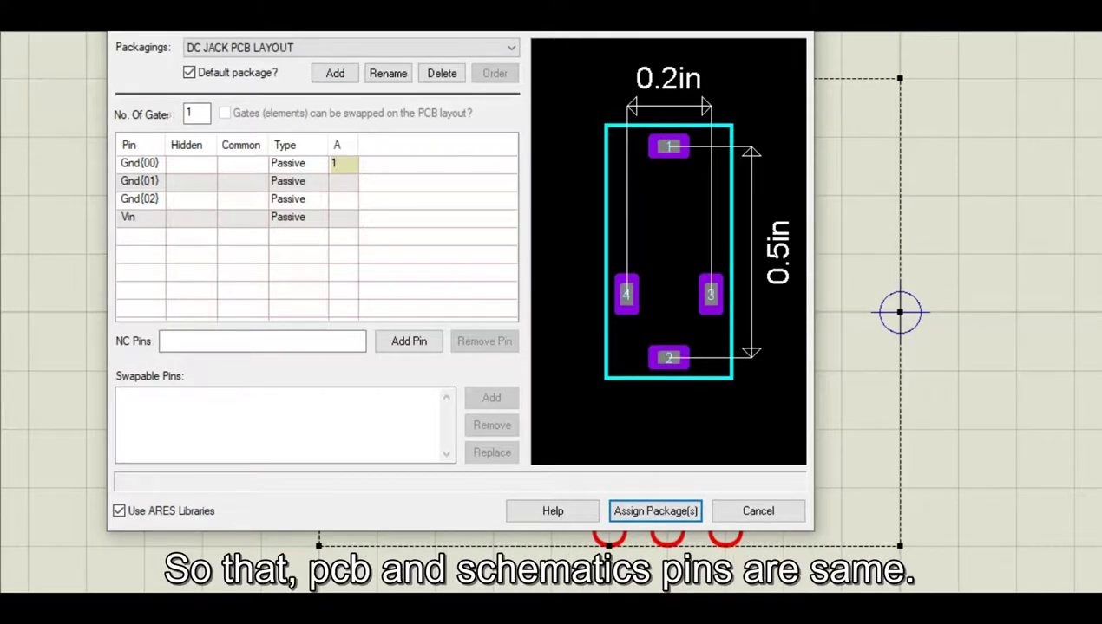
pyautogui.press('BackSpace')
pyautogui.write('2')
pyautogui.press('Return')
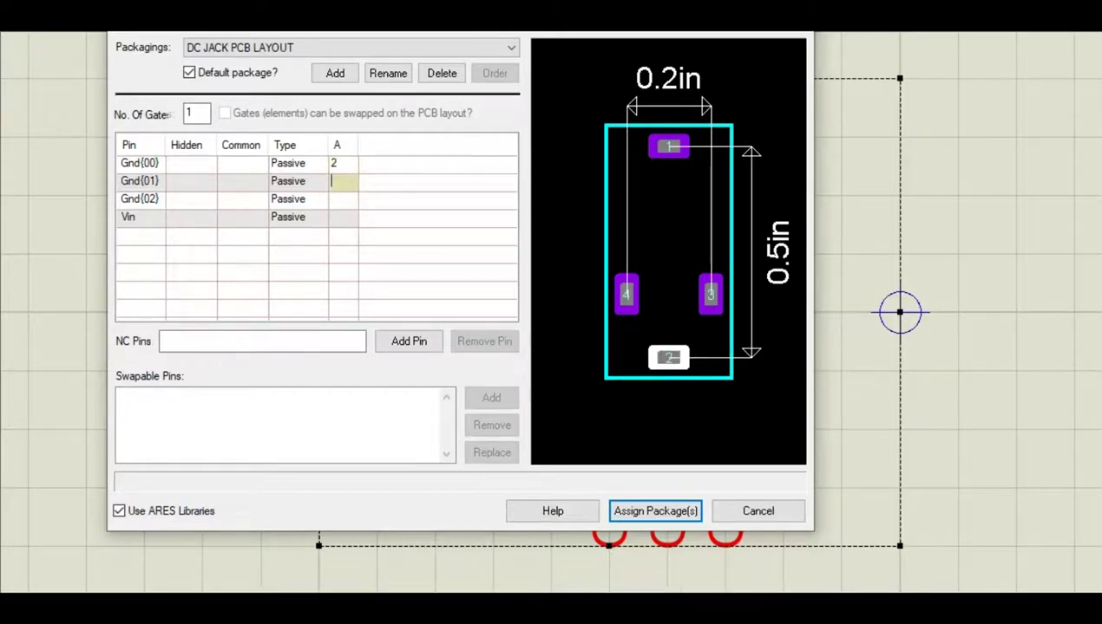
pyautogui.write('3')
pyautogui.press('Return')
pyautogui.write('4')
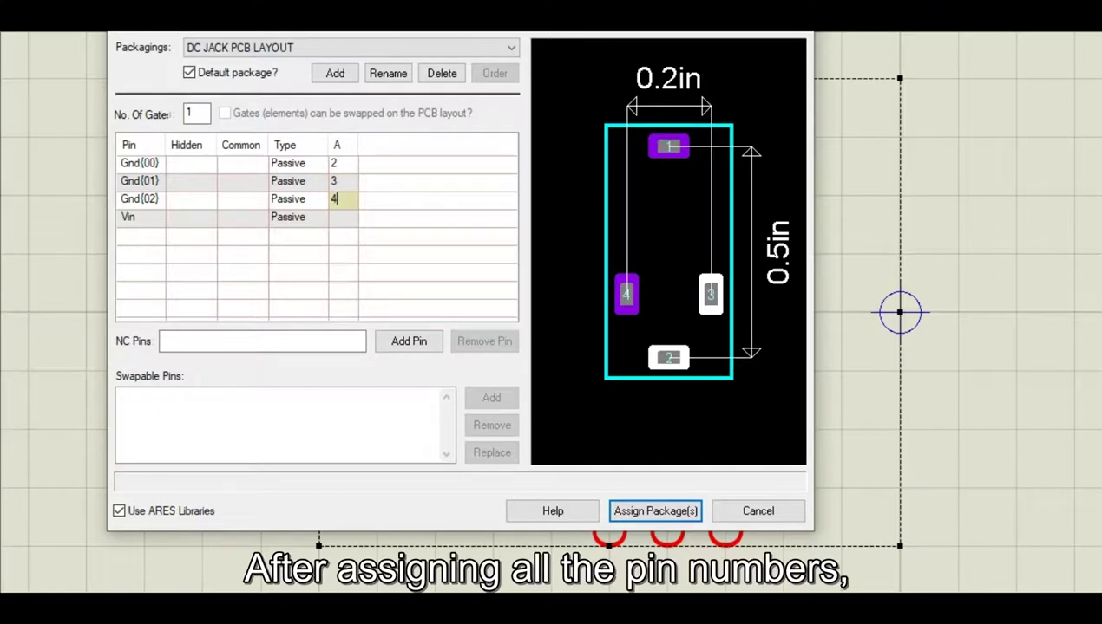
pyautogui.press('Return')
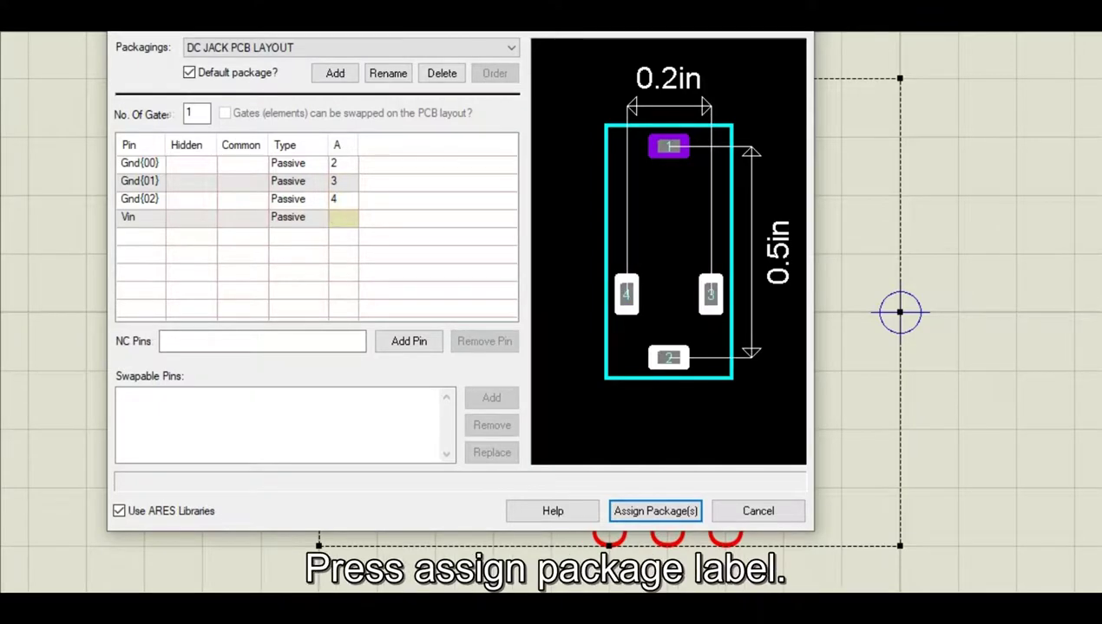
pyautogui.write('1')
pyautogui.press('Return')
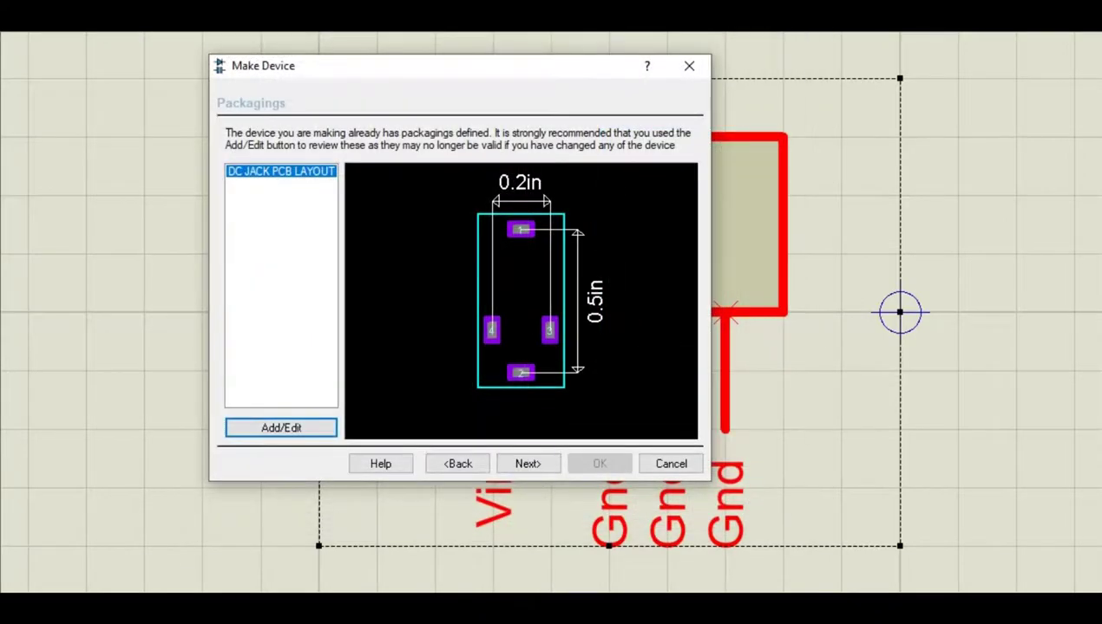
# Skip past the properties and data sheet pages and set the device category to Connectors
pyautogui.press('Return')
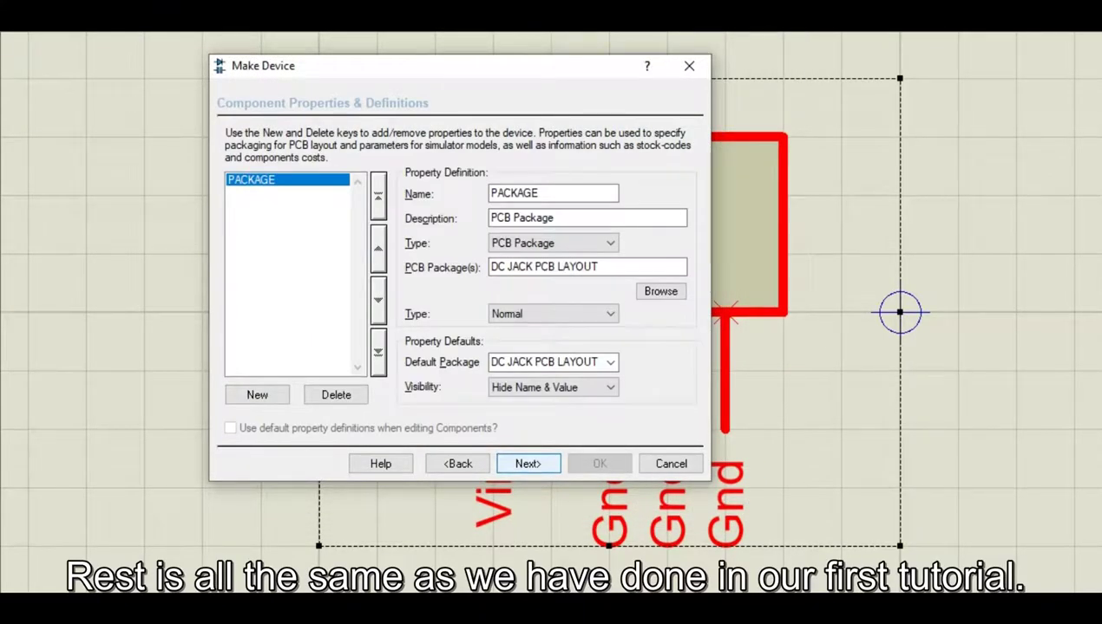
pyautogui.press('Return')
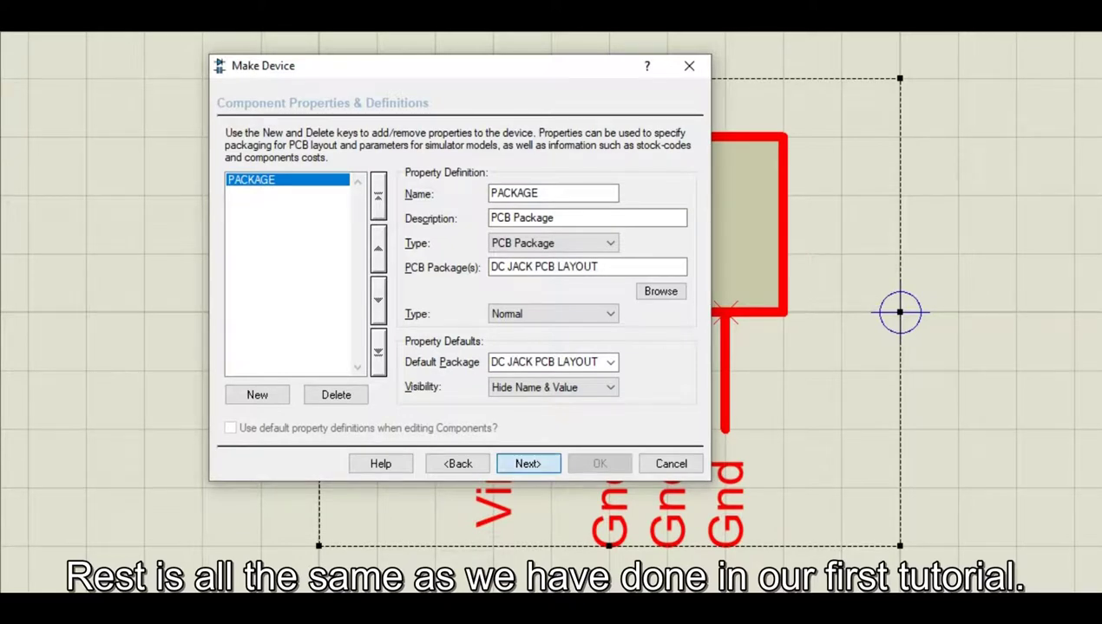
pyautogui.press('Return')
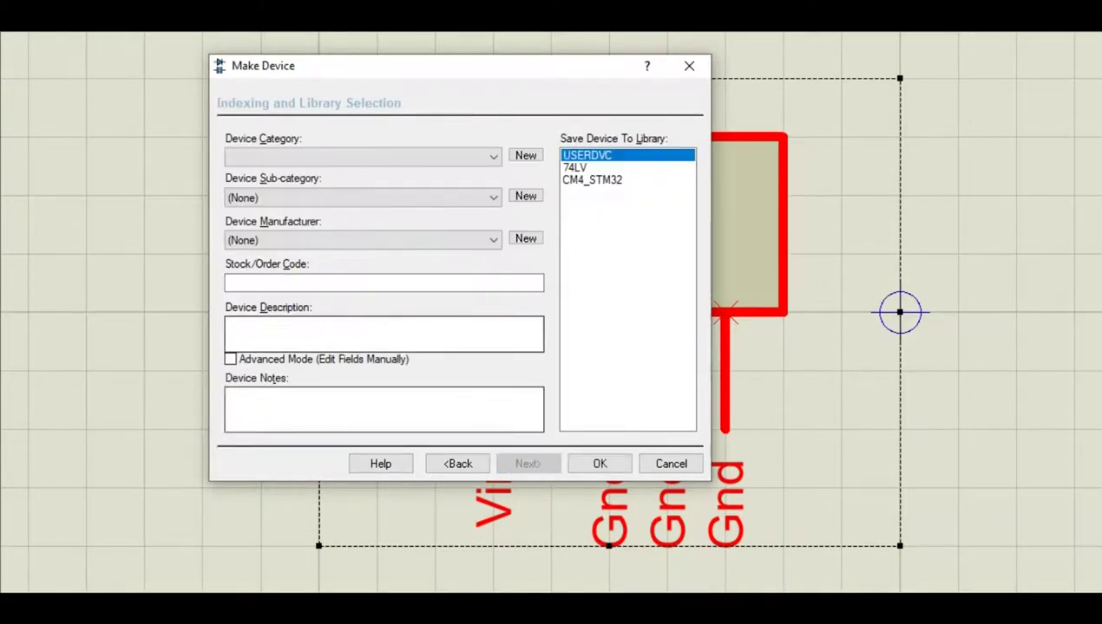
pyautogui.hotkey('alt', 'Down')
pyautogui.write('con')
pyautogui.press('Return')
pyautogui.press('Tab')
pyautogui.hotkey('alt', 'Down')
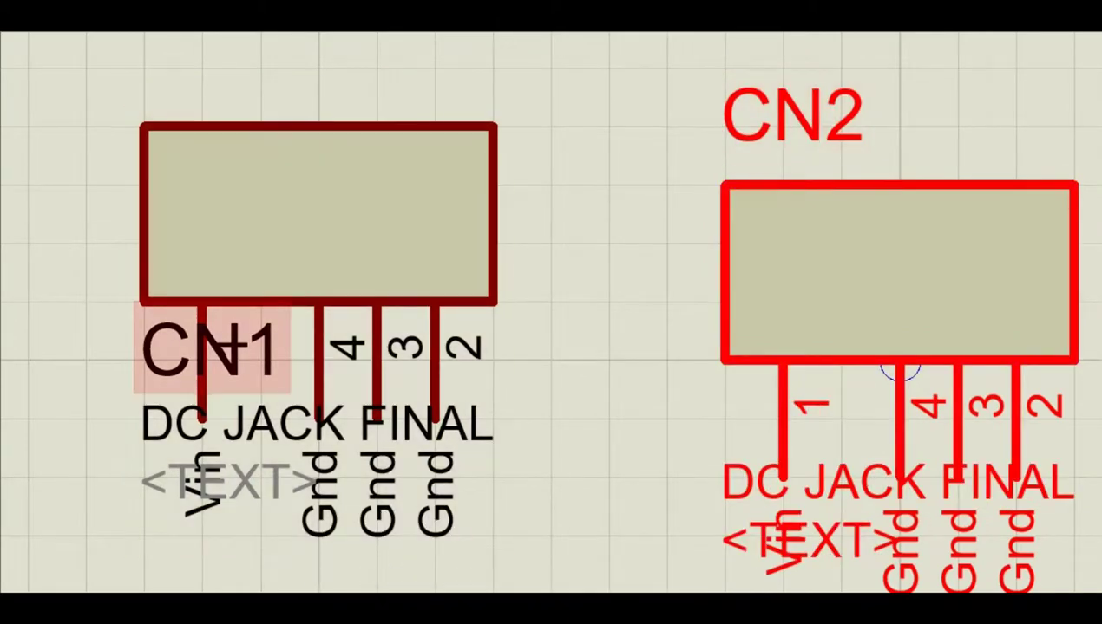
# Select the placed CN1 DC JACK FINAL part on the schematic
pyautogui.click(212, 347)
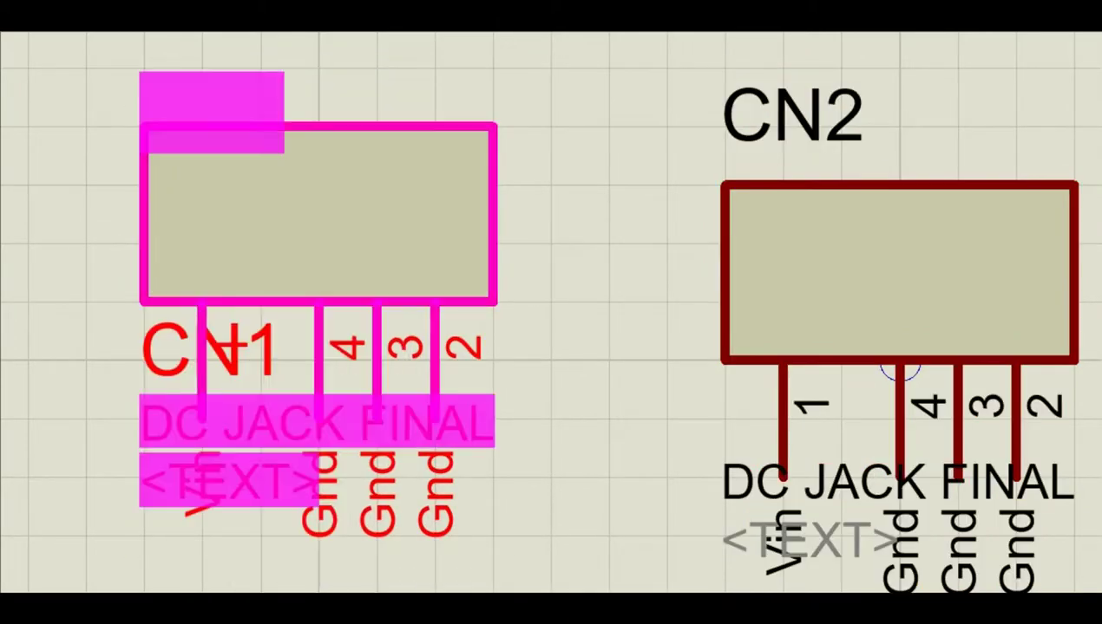